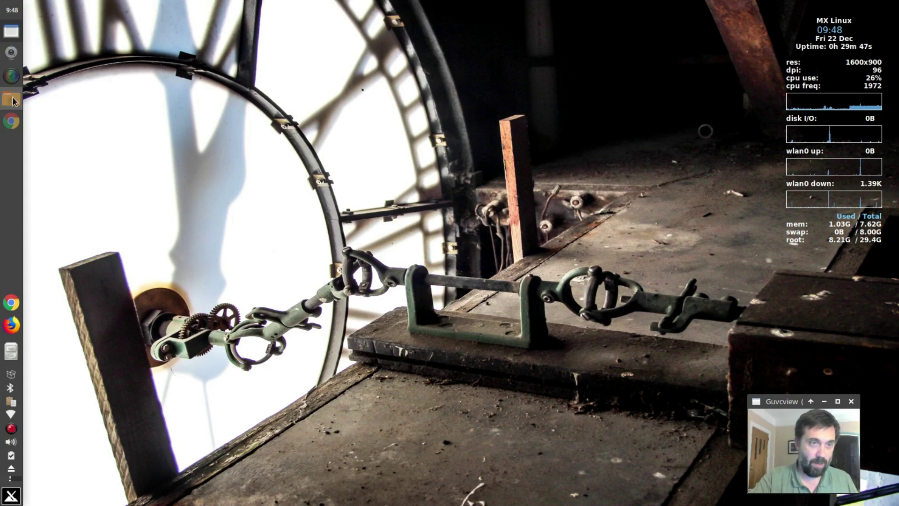
Open the home folder in Thunar and inspect the Steam folder's context menu without running anything
click(13, 101)
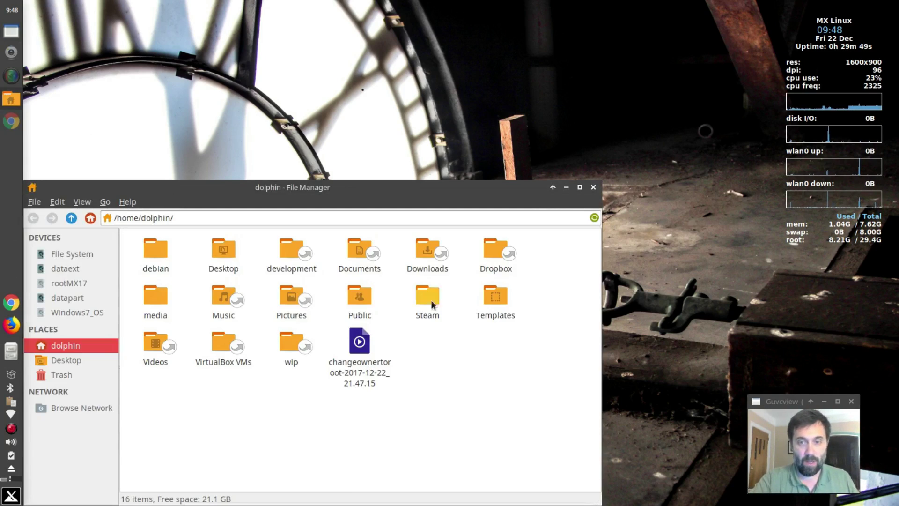
right_click(431, 299)
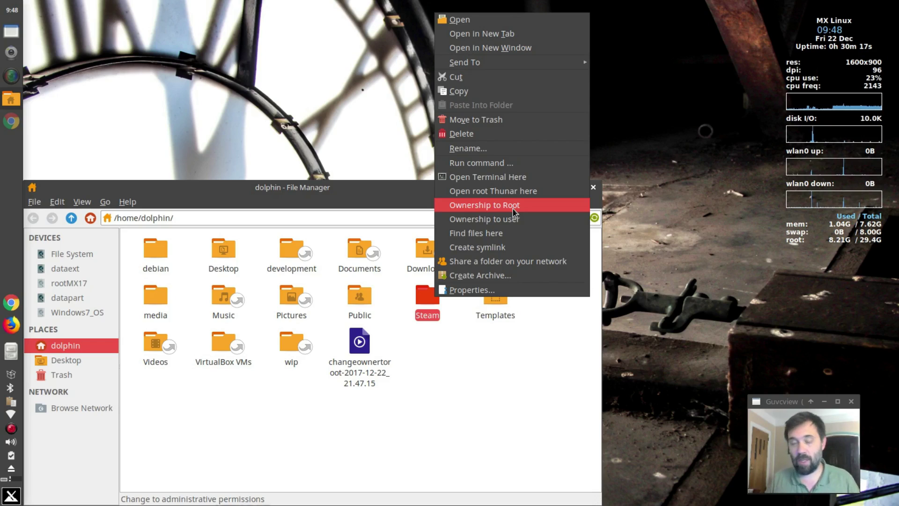
click(521, 430)
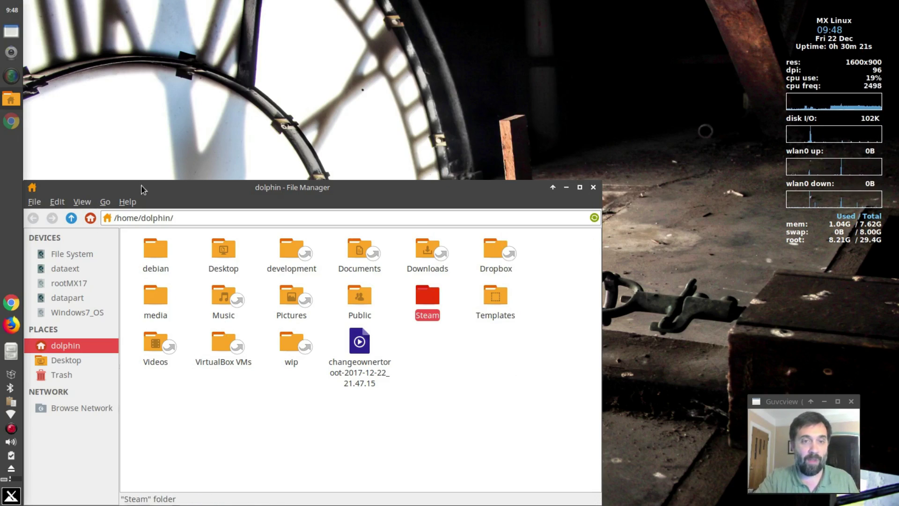
Move the Thunar window and open Edit > Configure custom actions
drag(142, 189, 280, 86)
click(196, 99)
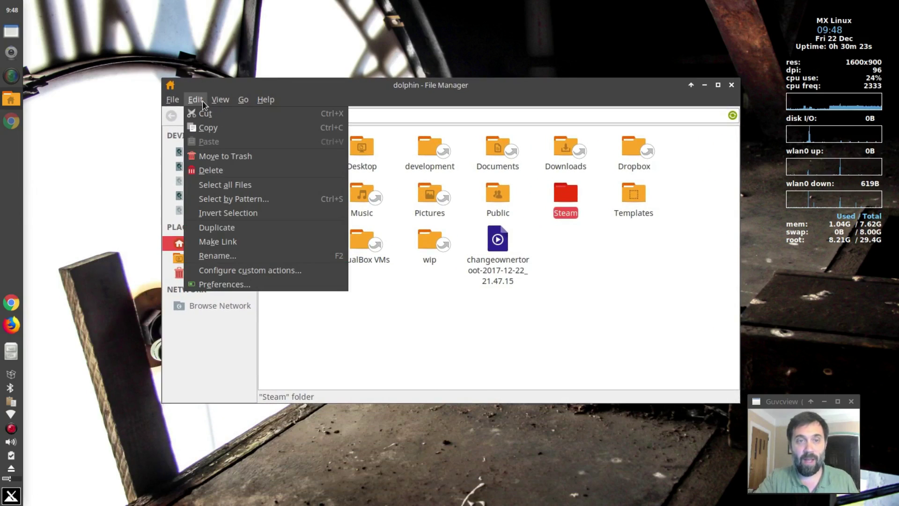
click(238, 270)
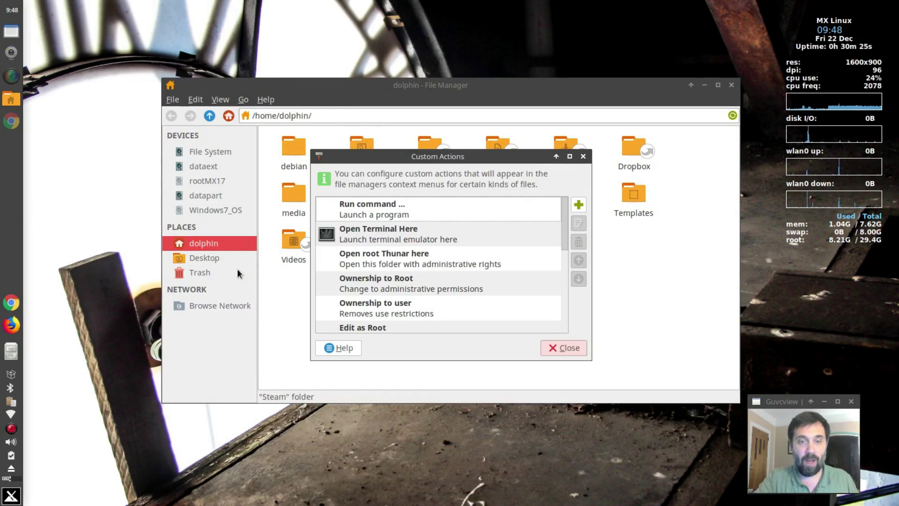
Review the Ownership to Root, Ownership to user and Edit as Root actions, then edit Ownership to Root
scroll(392, 241, down, 3)
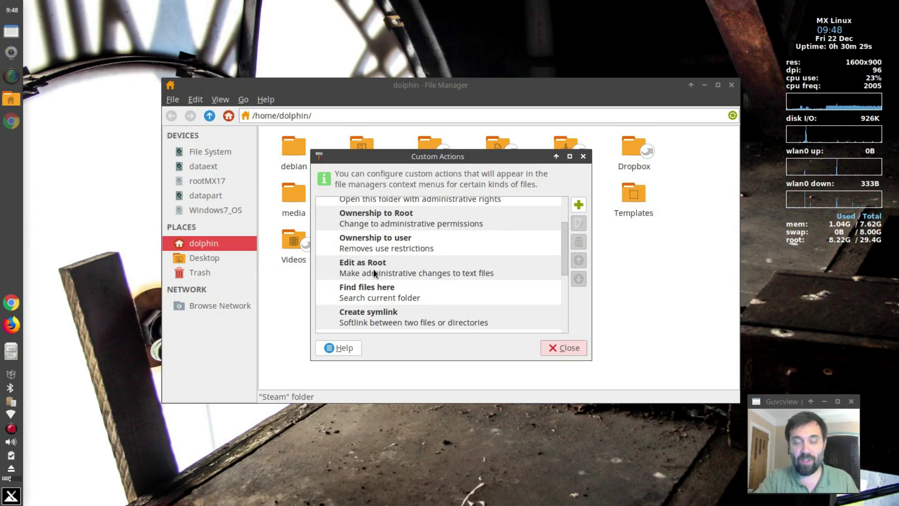
click(370, 224)
click(379, 243)
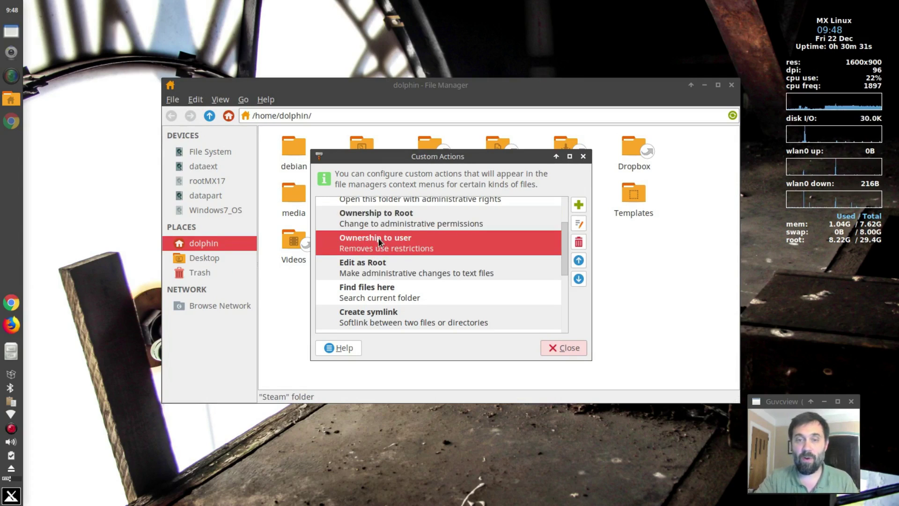
click(390, 263)
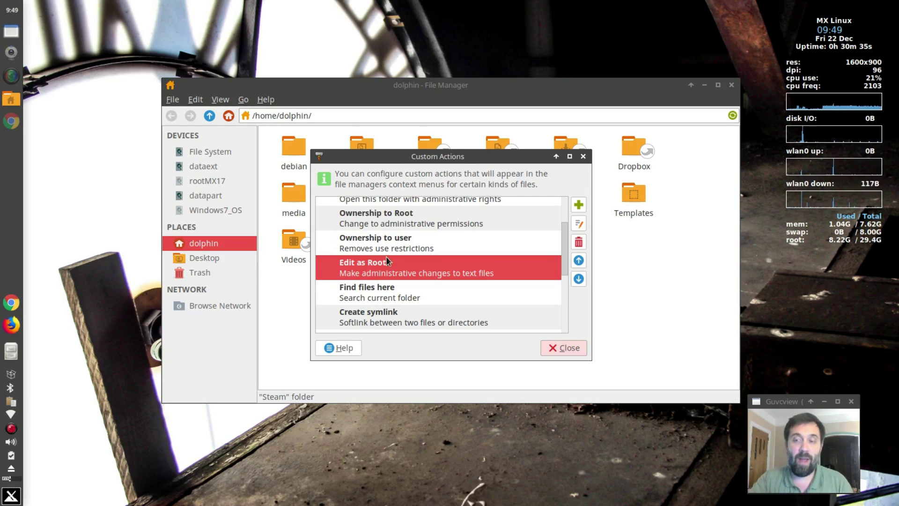
click(364, 213)
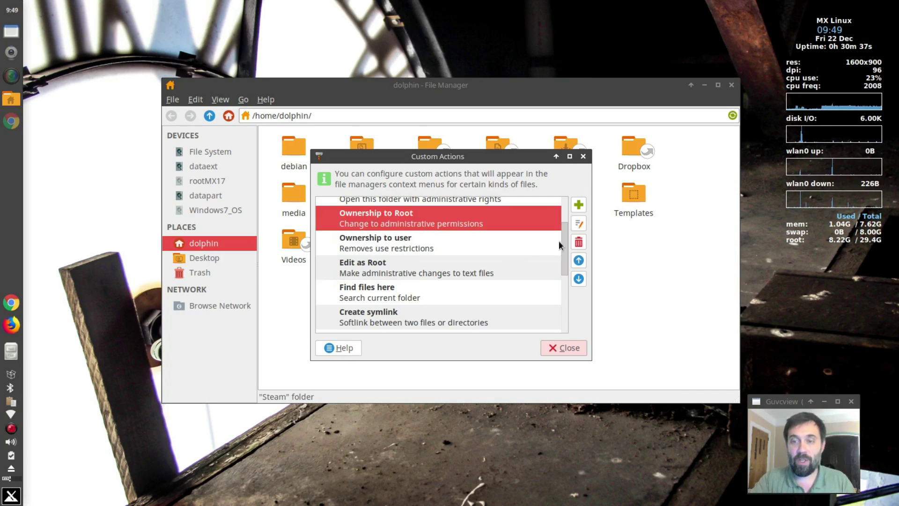
click(579, 228)
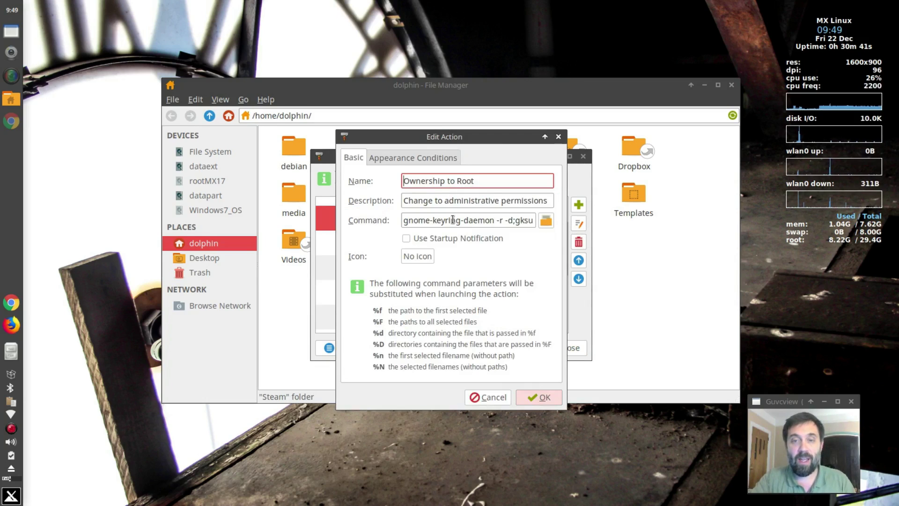
Move 'gnome-keyring-daemon -r -d' to the start of the command with ';' before gksu, and save
drag(405, 221, 514, 221)
key(ctrl+c)
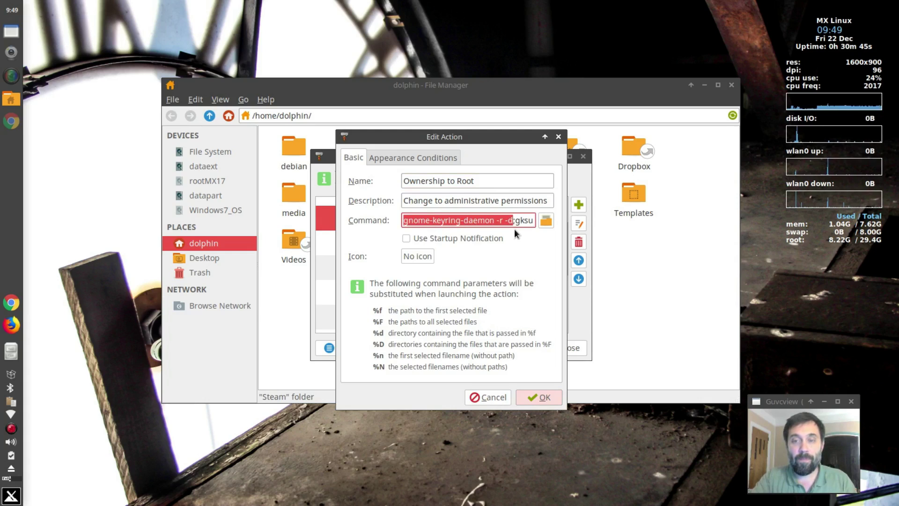
key(Delete)
key(Delete)
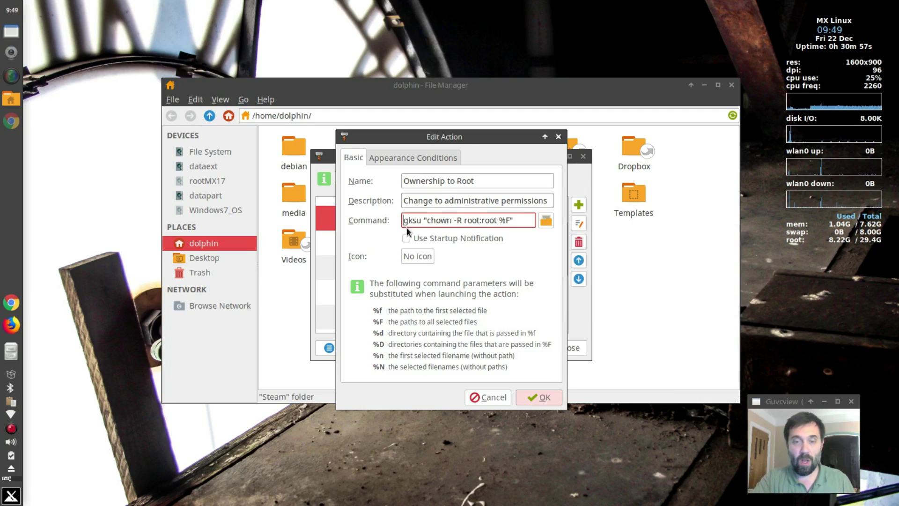
key(ctrl+v)
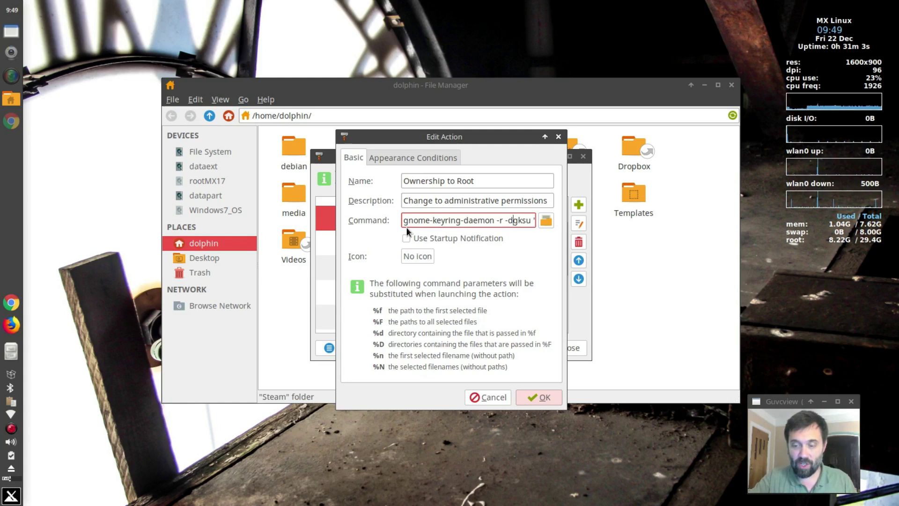
text(;)
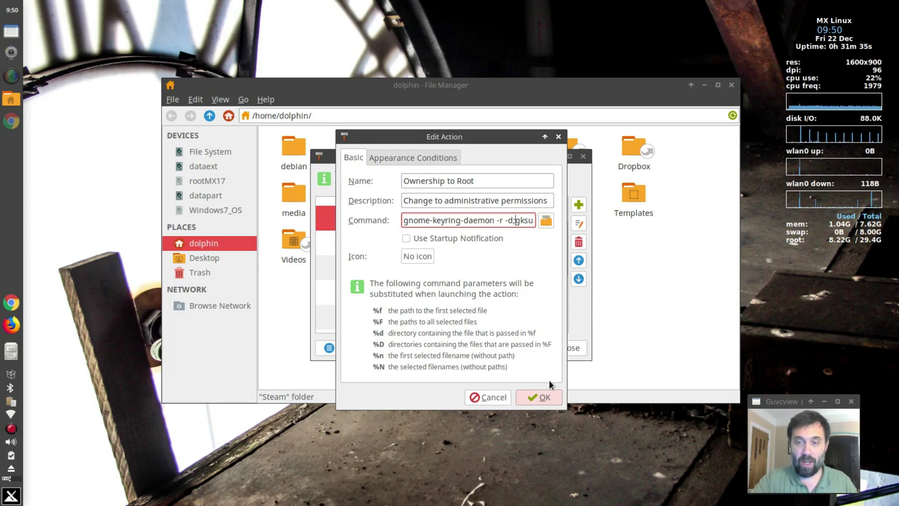
click(537, 400)
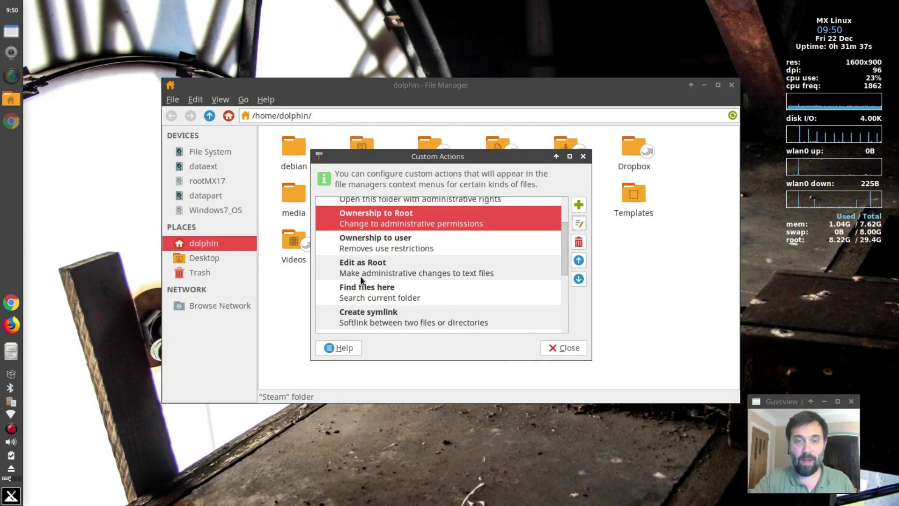
Close the custom actions configuration and open the wip folder
click(363, 273)
click(552, 345)
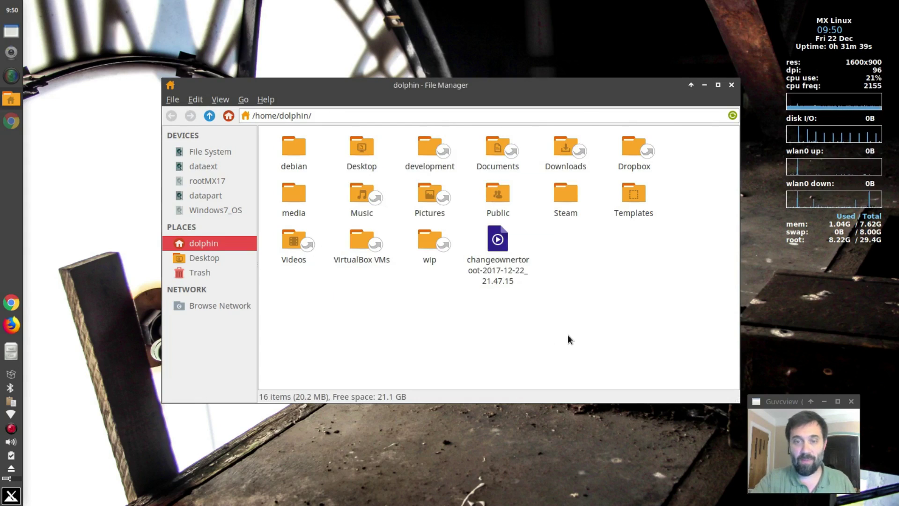
double_click(427, 243)
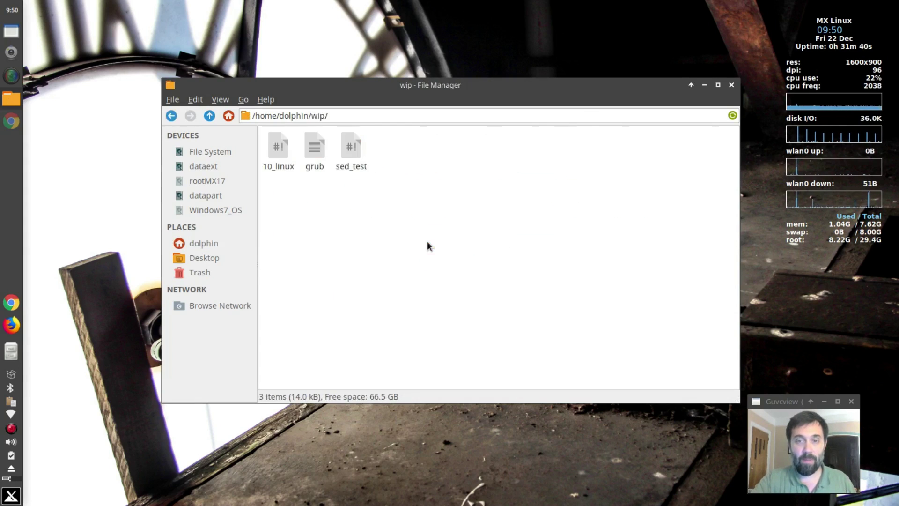
Open grub with Edit as Root, enter the administrative password, then close Geany
right_click(317, 148)
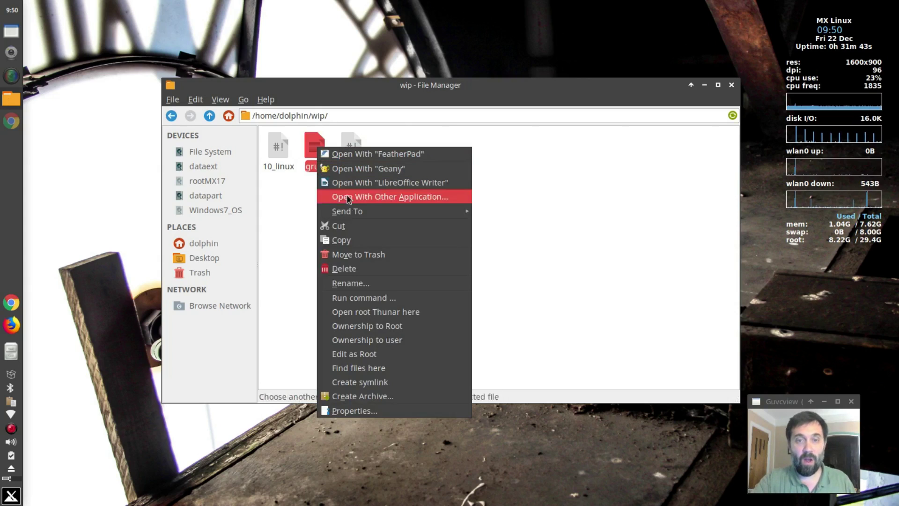
click(356, 353)
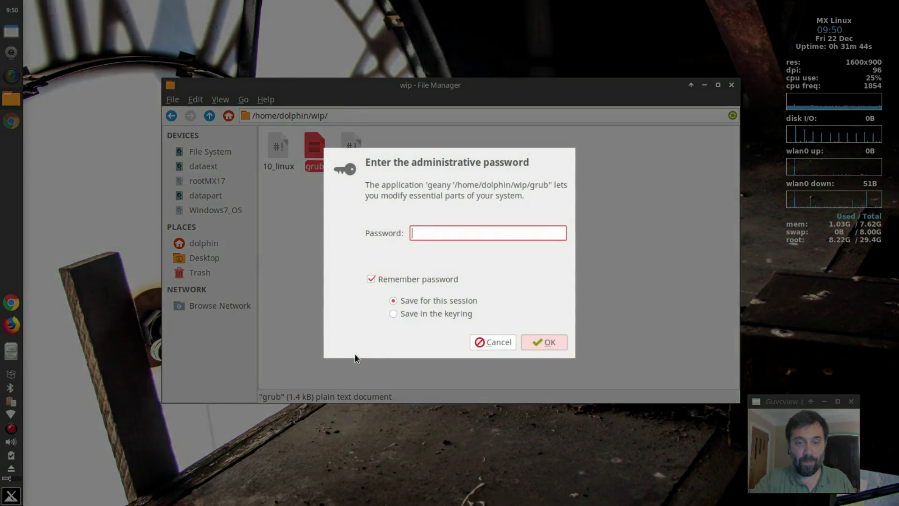
key(Return)
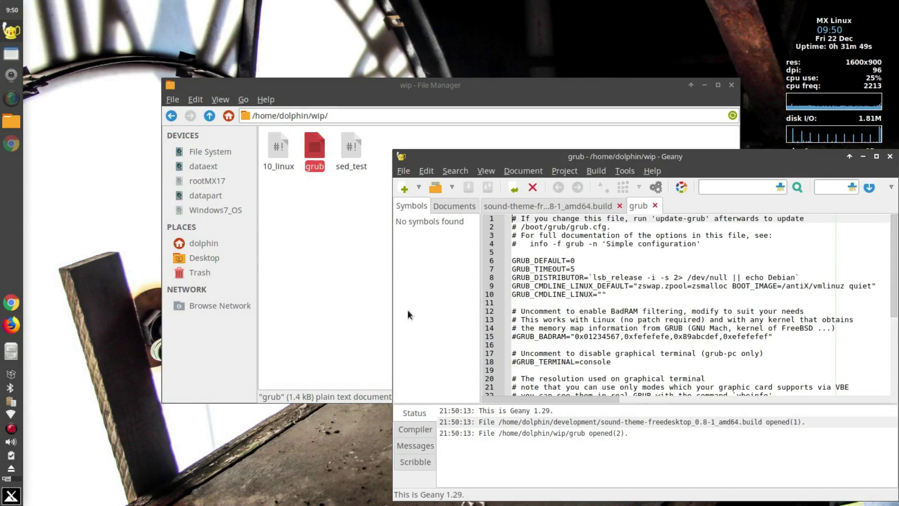
click(890, 156)
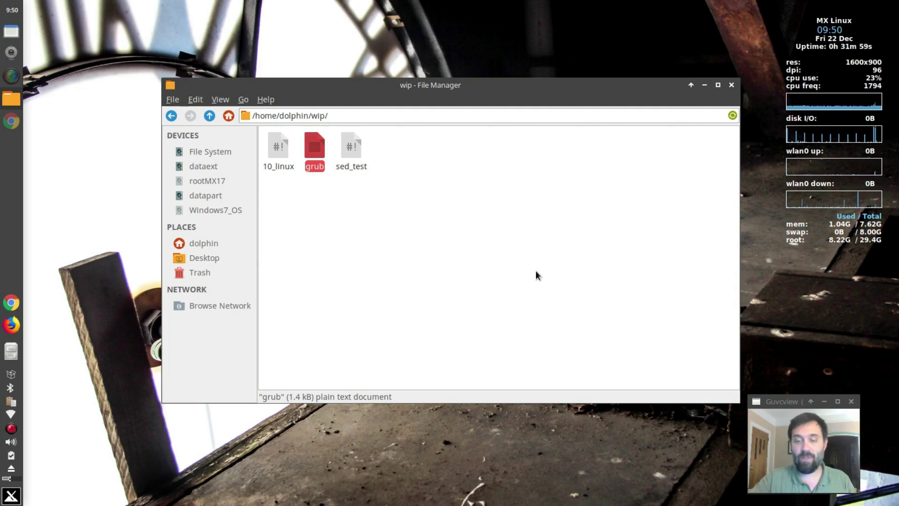
Open grub with Edit as Root again, re-enter the administrative password at the gksu prompt, then close Geany
right_click(320, 148)
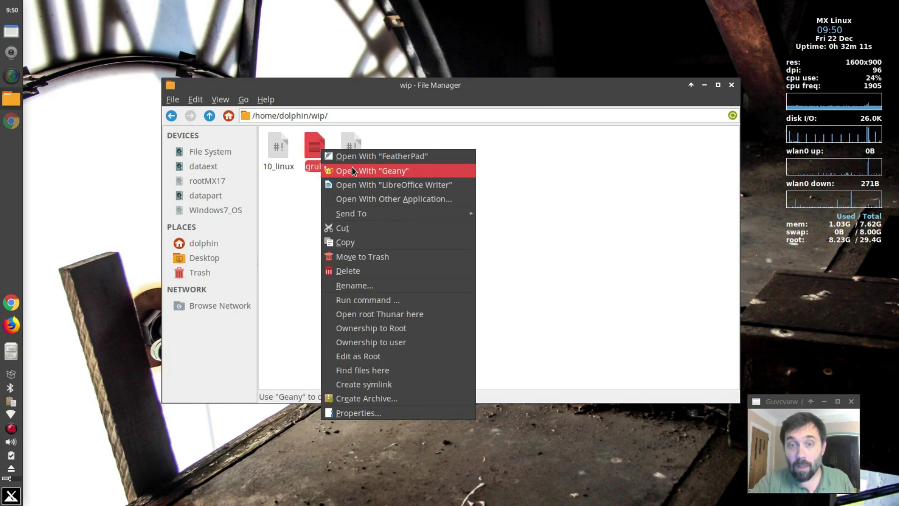
click(387, 352)
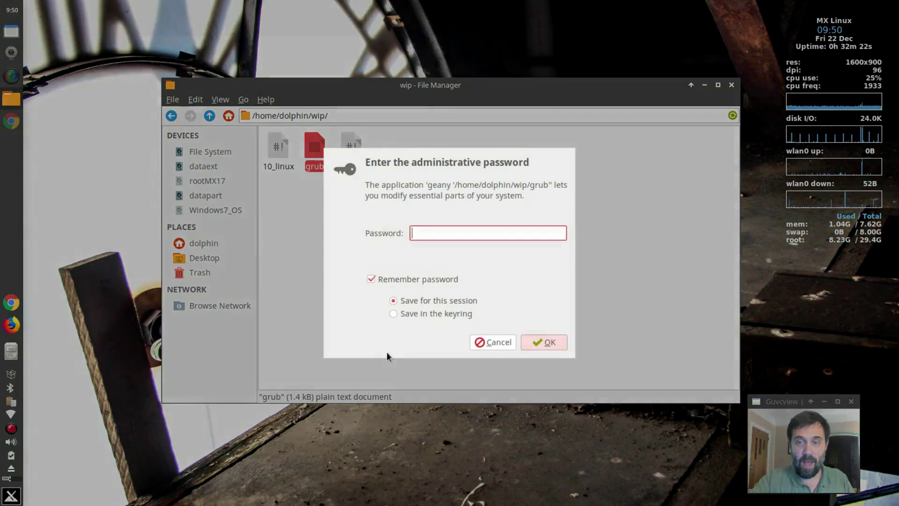
text(******)
key(Return)
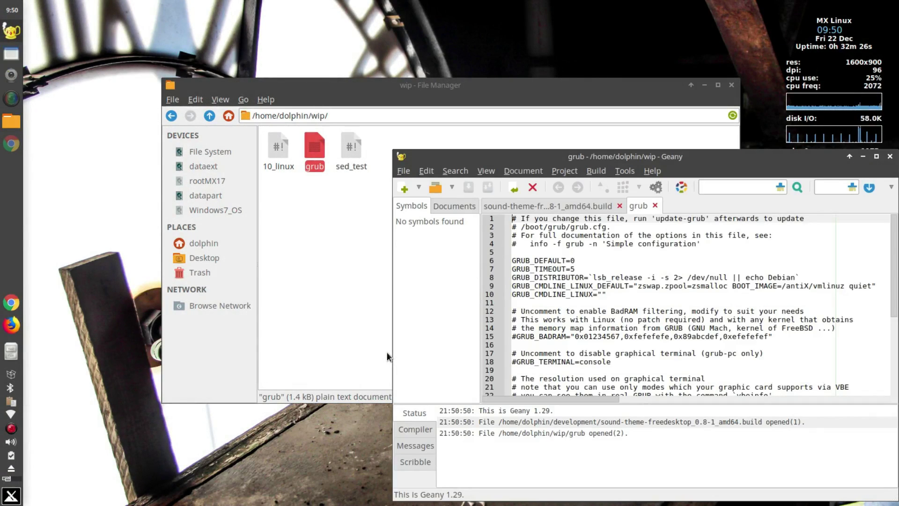
click(890, 157)
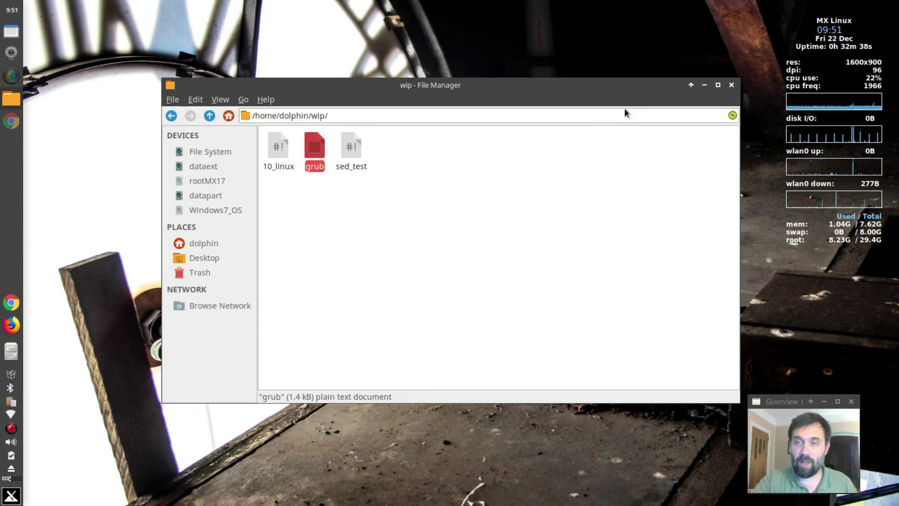
Close the Thunar window showing the wip folder
click(732, 84)
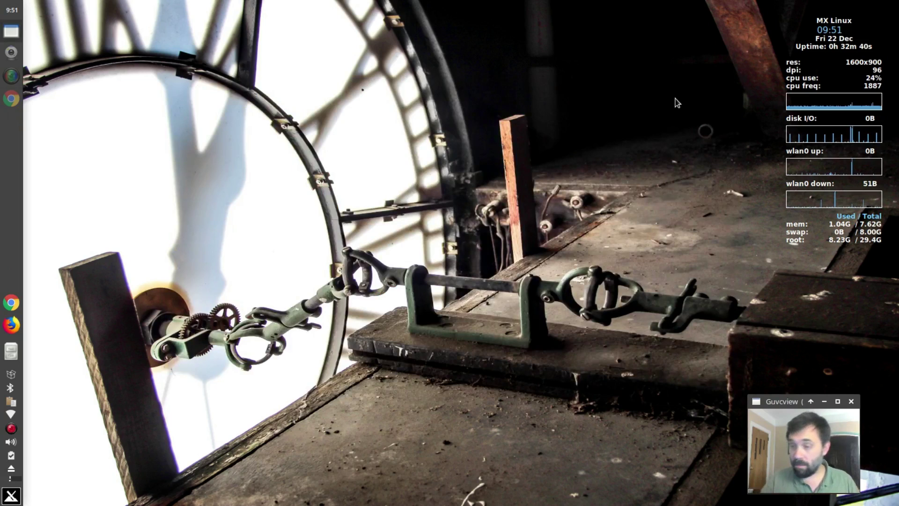